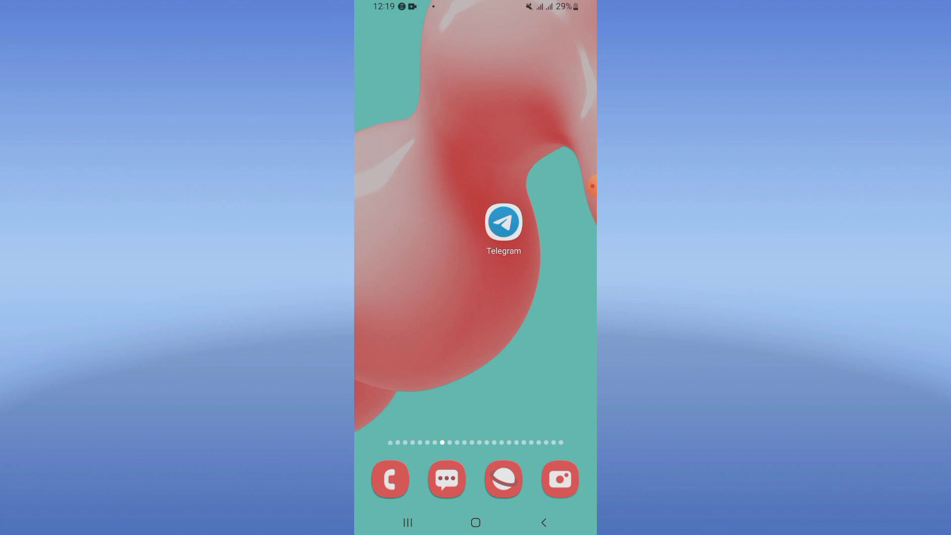
# Swipe up on the home screen to show the full app drawer.
pyautogui.moveTo(475, 371); pyautogui.dragTo(475, 185)
pyautogui.moveTo(591, 186); pyautogui.dragTo(414, 308)
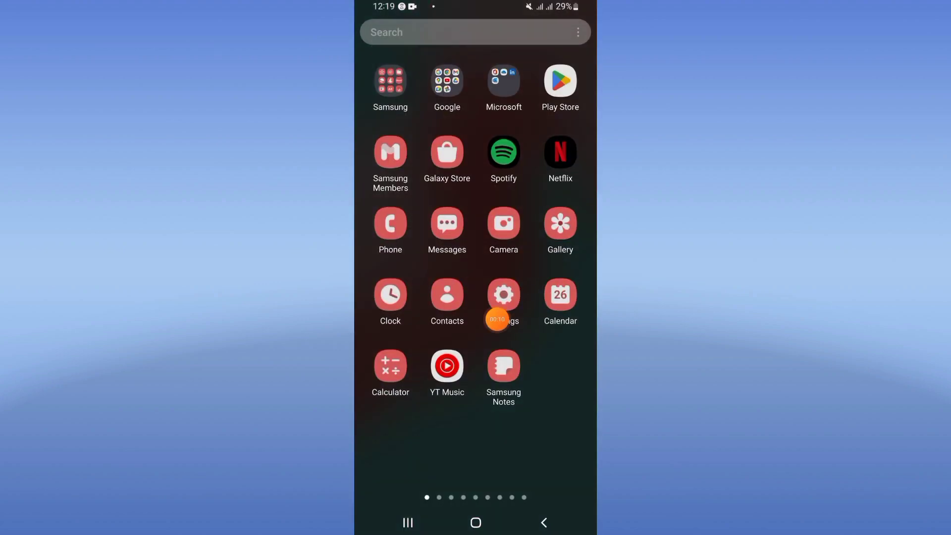
# Find Telegram in Settings > Apps by searching and open its App info page.
pyautogui.click(504, 295)
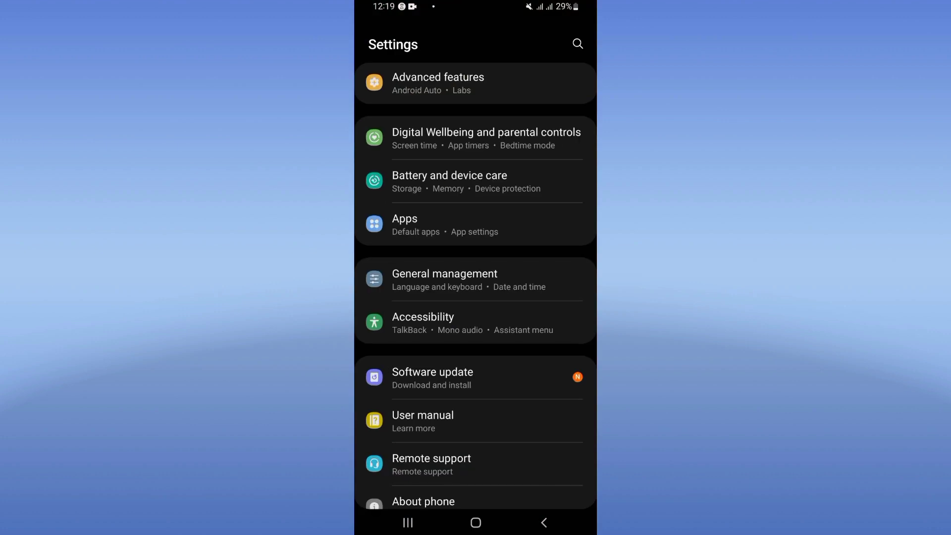
pyautogui.click(476, 224)
pyautogui.click(556, 44)
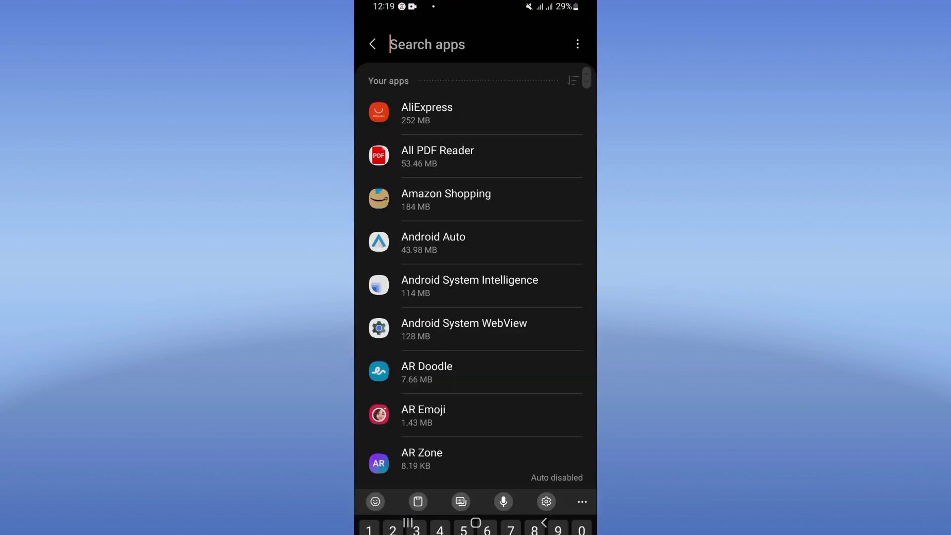
pyautogui.write('tele')
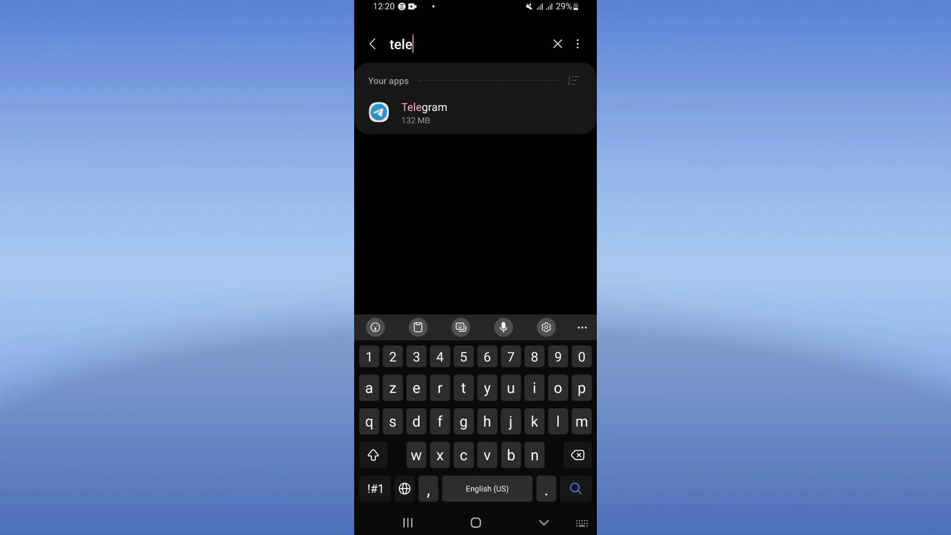
pyautogui.click(475, 113)
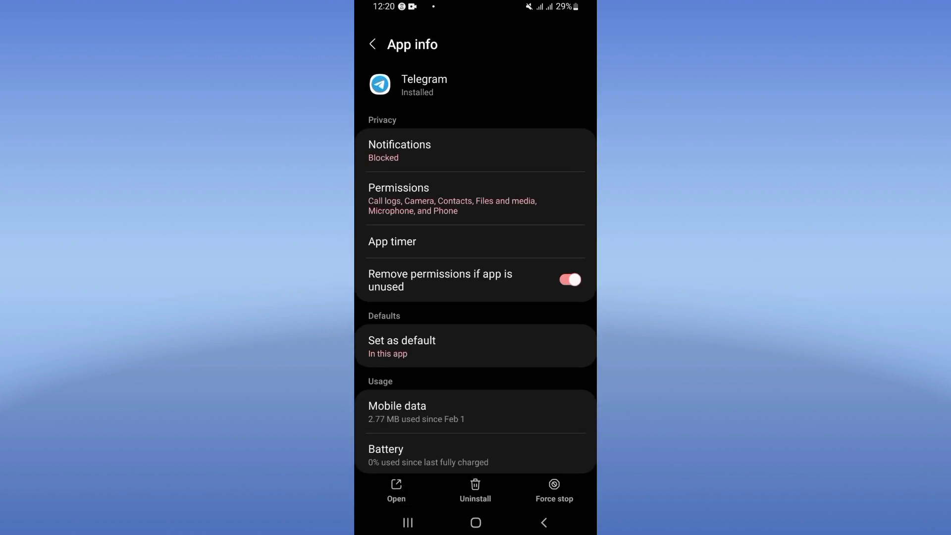
# Set Telegram's Files and media permission to 'Allow access to media only' and return to App info.
pyautogui.click(454, 199)
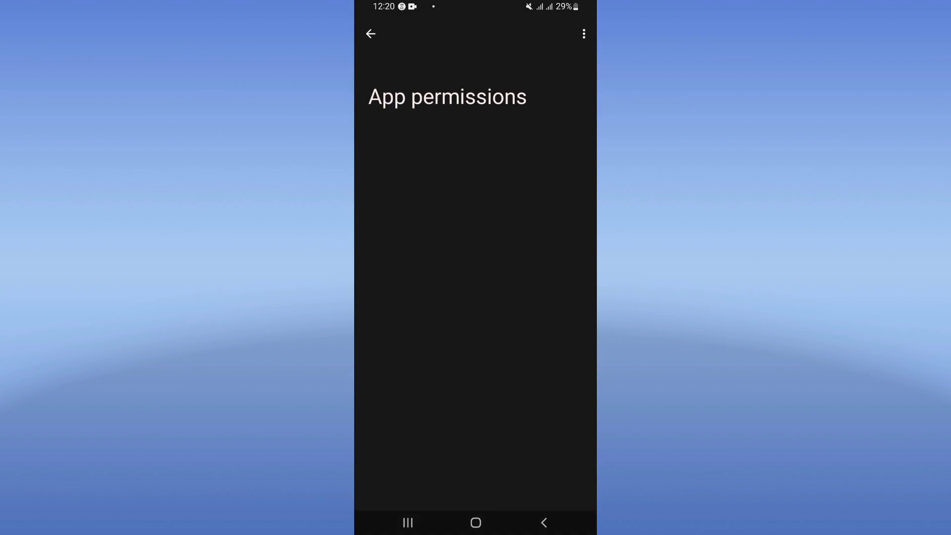
pyautogui.scroll(-2, 475, 335)
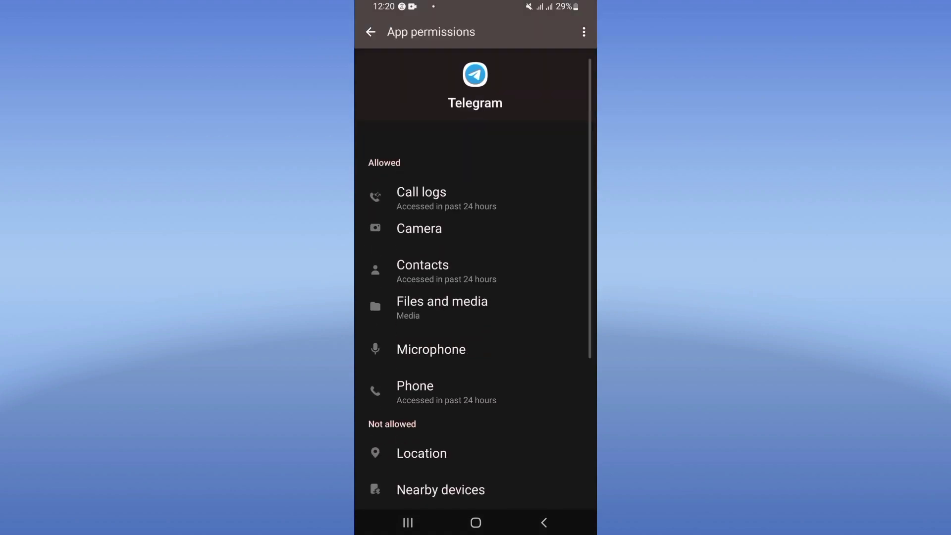
pyautogui.click(461, 303)
pyautogui.click(377, 321)
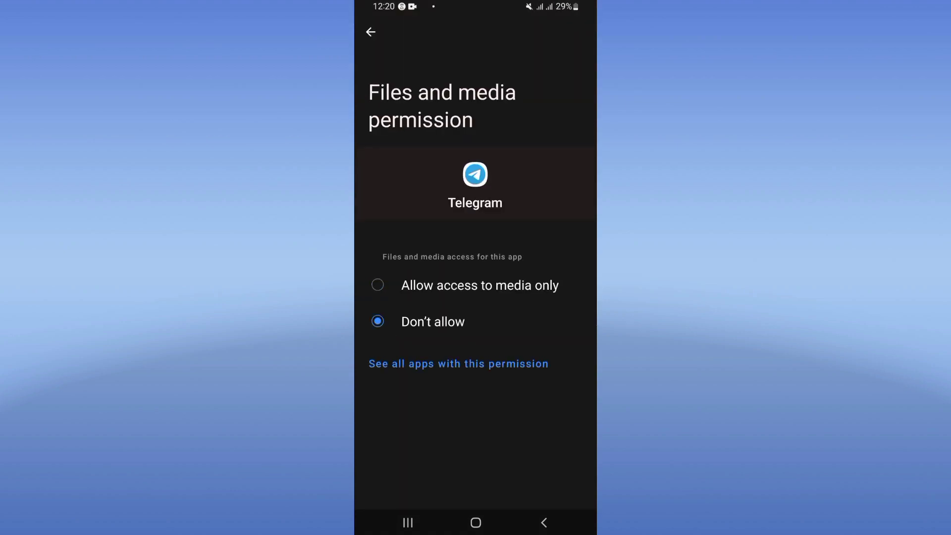
pyautogui.click(378, 285)
pyautogui.click(545, 522)
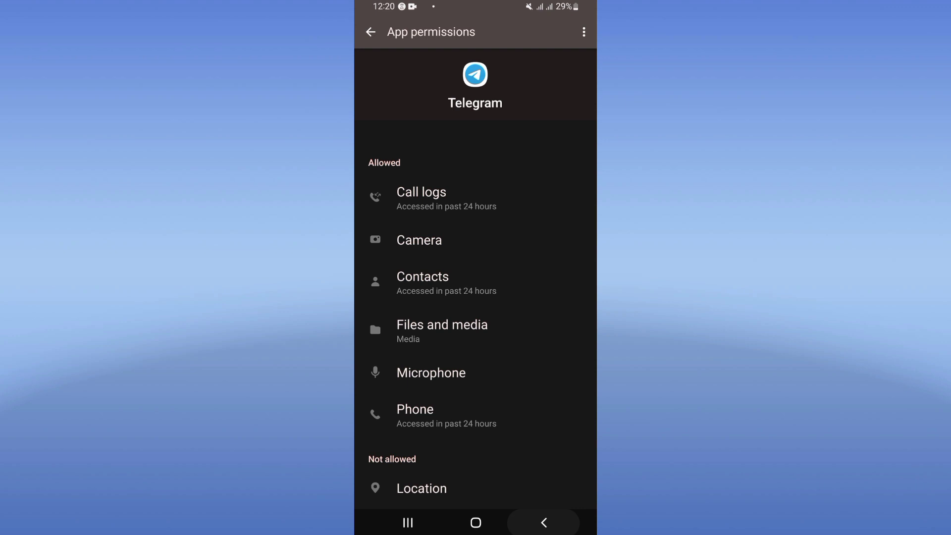
pyautogui.click(544, 523)
pyautogui.scroll(-5, 475, 297)
# Clear Telegram's cache from its Storage page and return to App info.
pyautogui.click(446, 273)
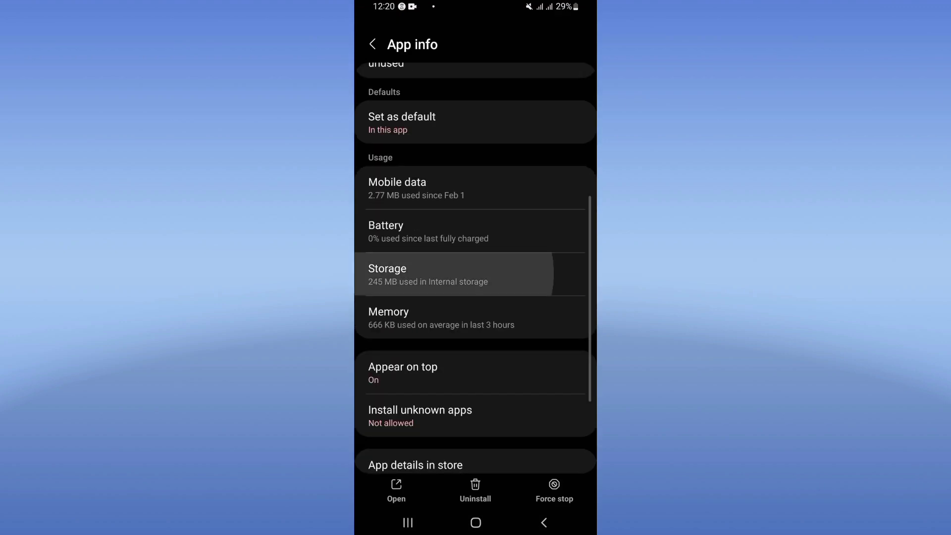
pyautogui.click(534, 493)
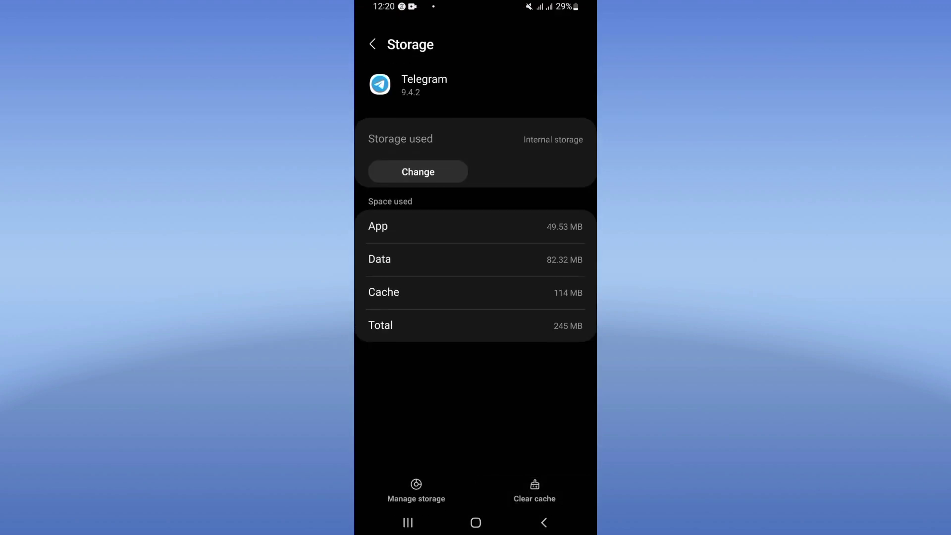
pyautogui.click(543, 522)
# Force-stop Telegram, confirming with OK, then return to the home screen.
pyautogui.click(553, 491)
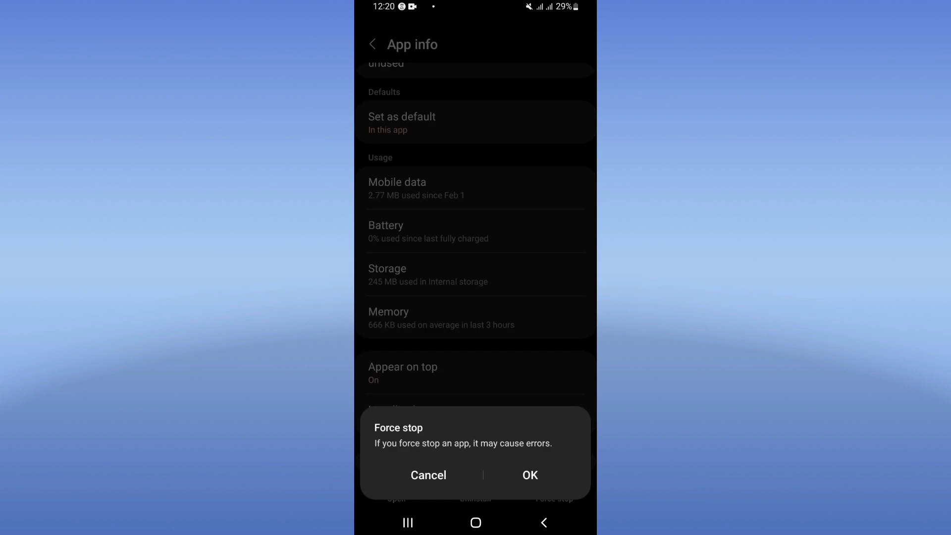
pyautogui.click(529, 475)
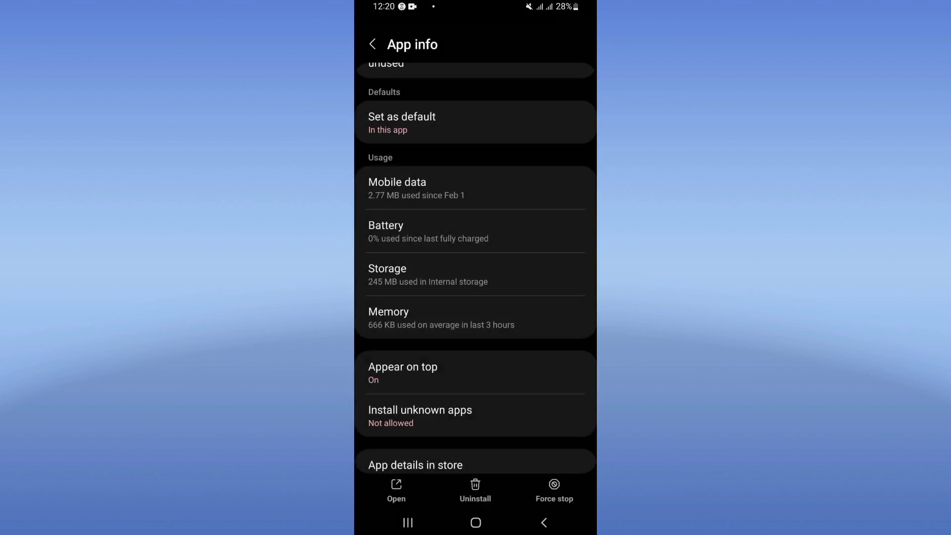
pyautogui.click(476, 522)
pyautogui.moveTo(475, 372); pyautogui.dragTo(475, 149)
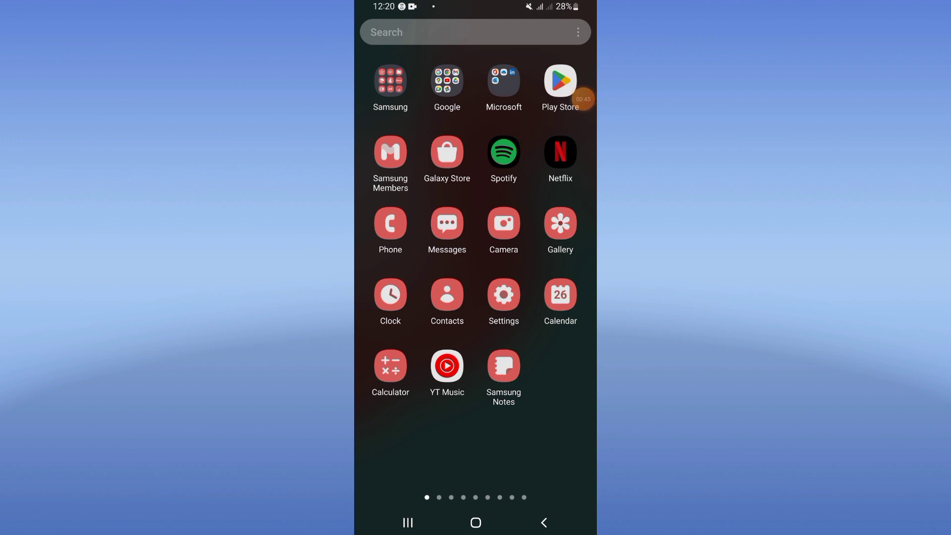
pyautogui.press('Escape')
# Bring up the power menu with the side key, then dismiss it.
pyautogui.press('XF86PowerOff')
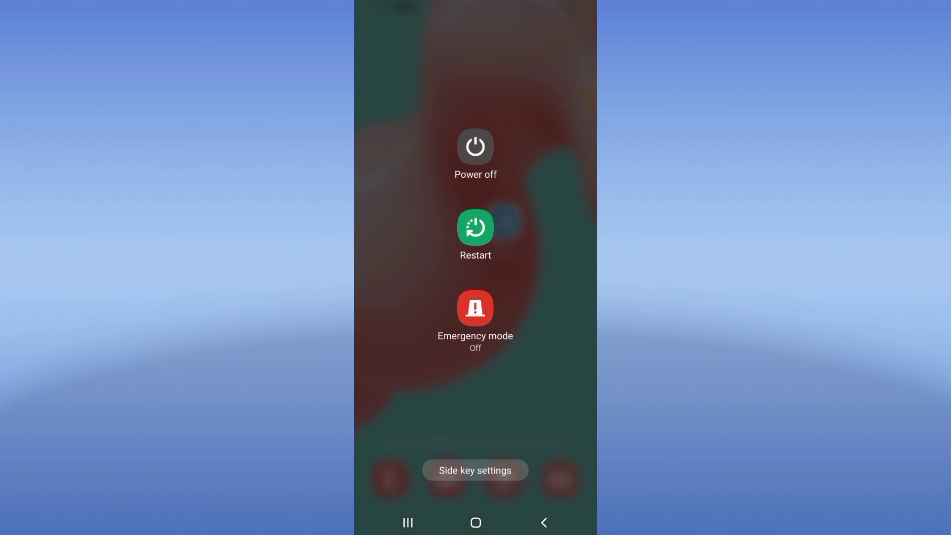
pyautogui.press('Escape')
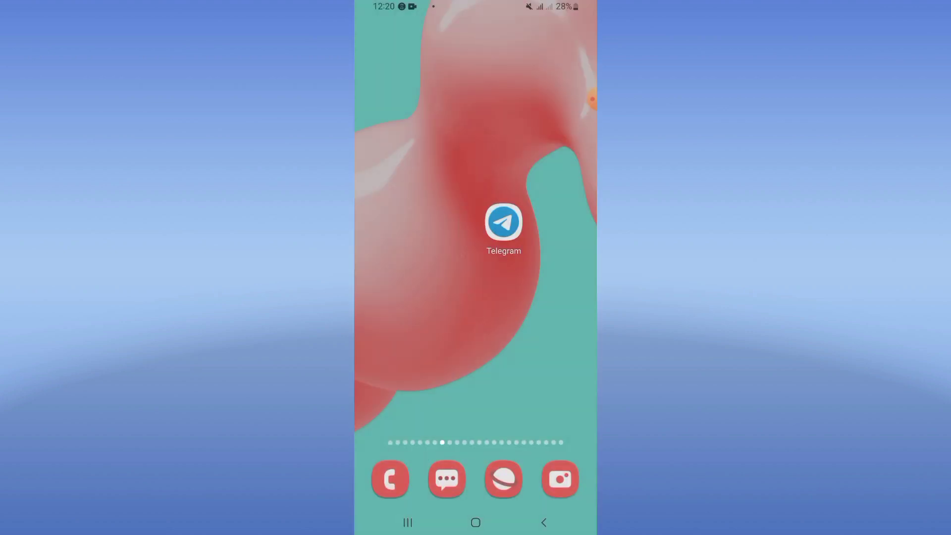